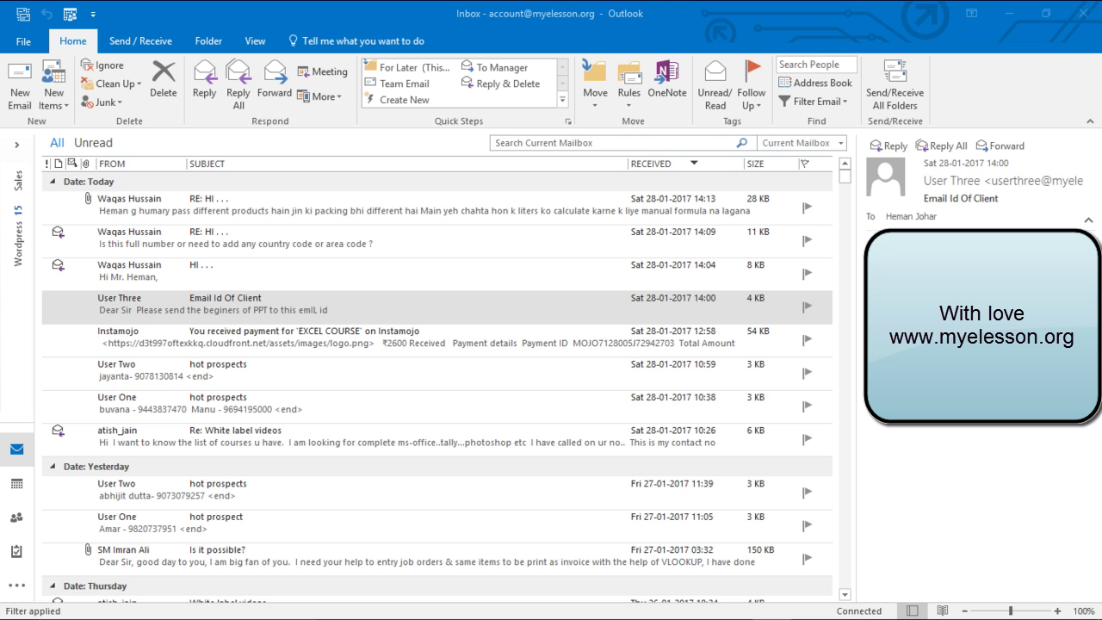
- Expand the full folder list and look inside the DotZot folder
left_click(19, 148)
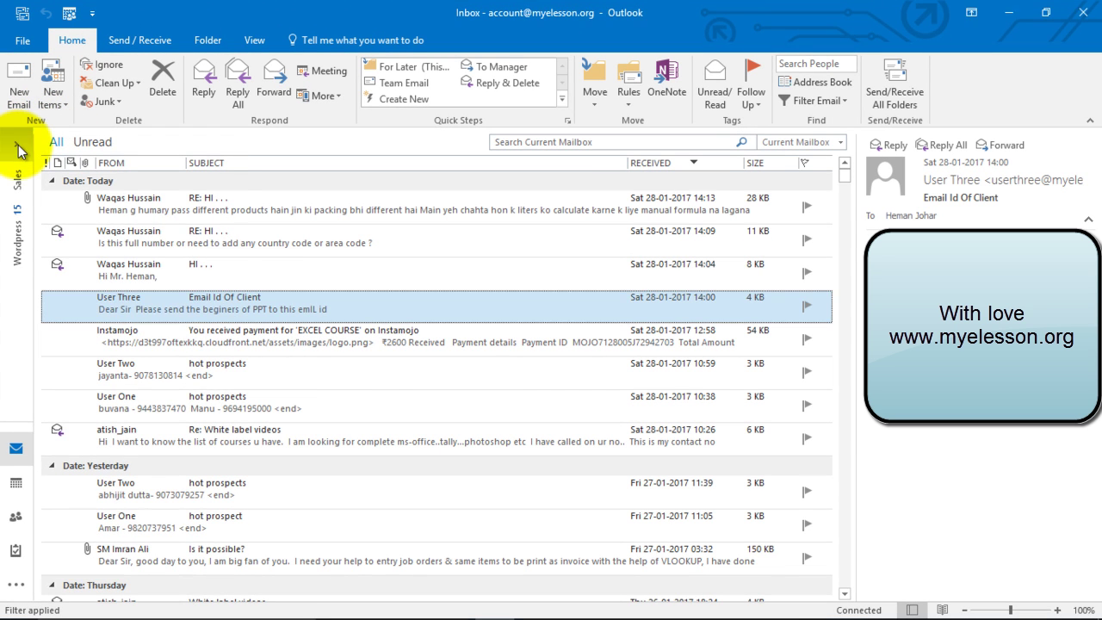
scroll(130, 301, "down", 1)
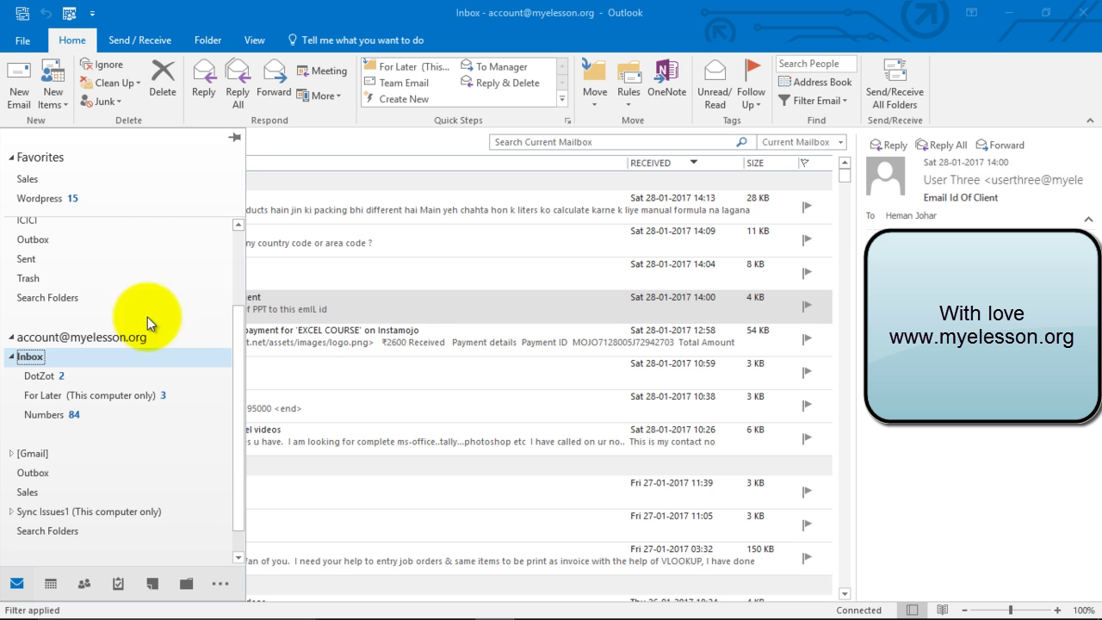
left_click(59, 373)
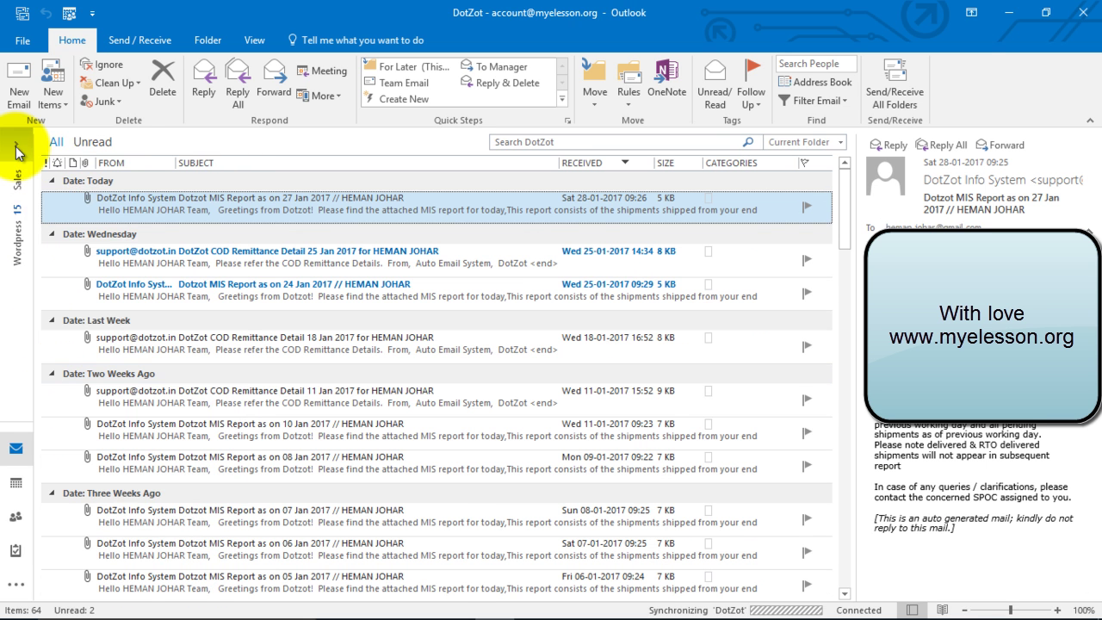
left_click(18, 150)
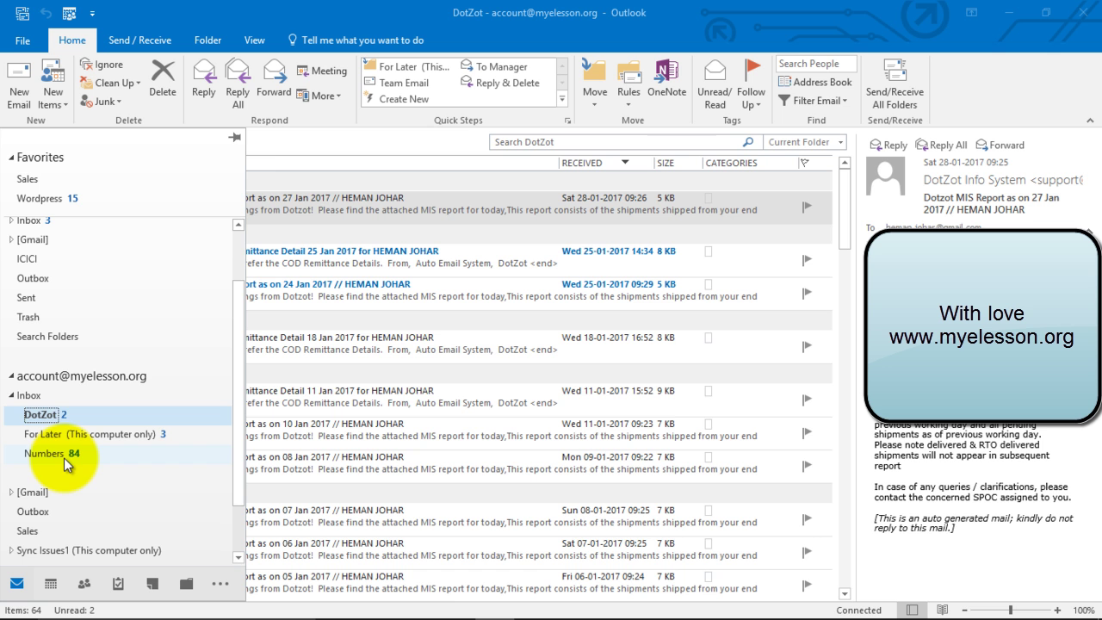
- Back in the Inbox, bring up Rules options for User Three's 'Email Id Of Client' message
left_click(34, 393)
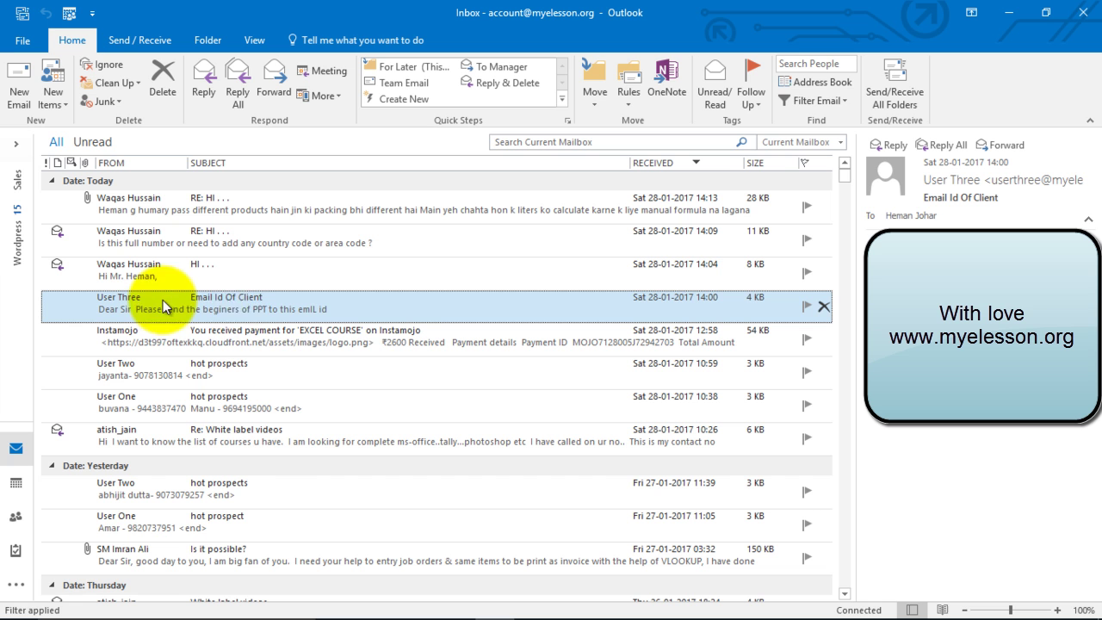
right_click(242, 302)
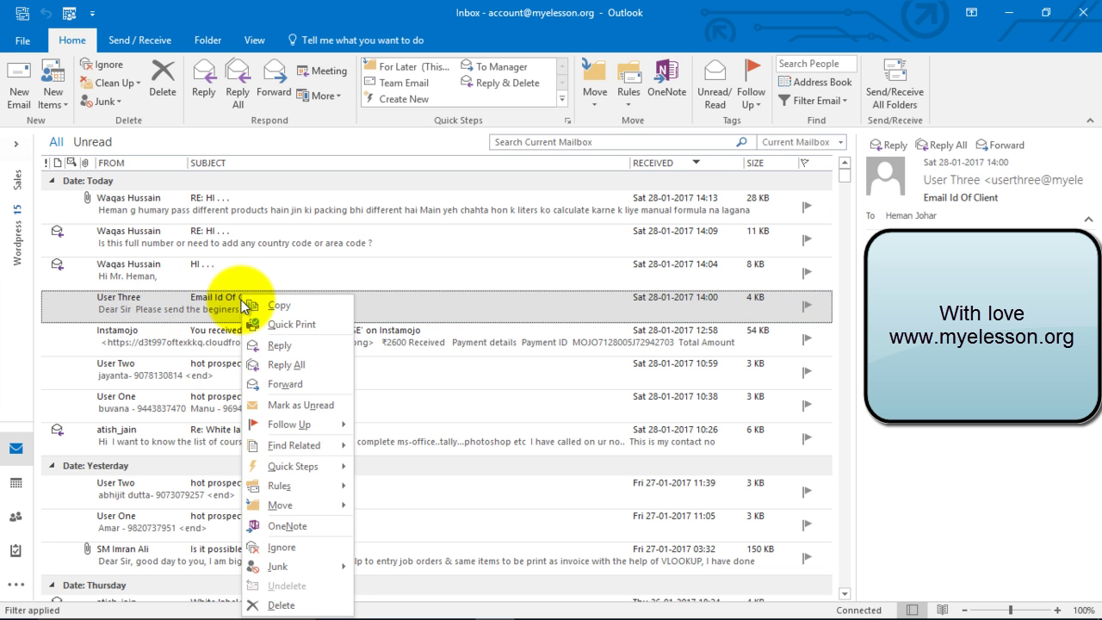
mouse_move(280, 486)
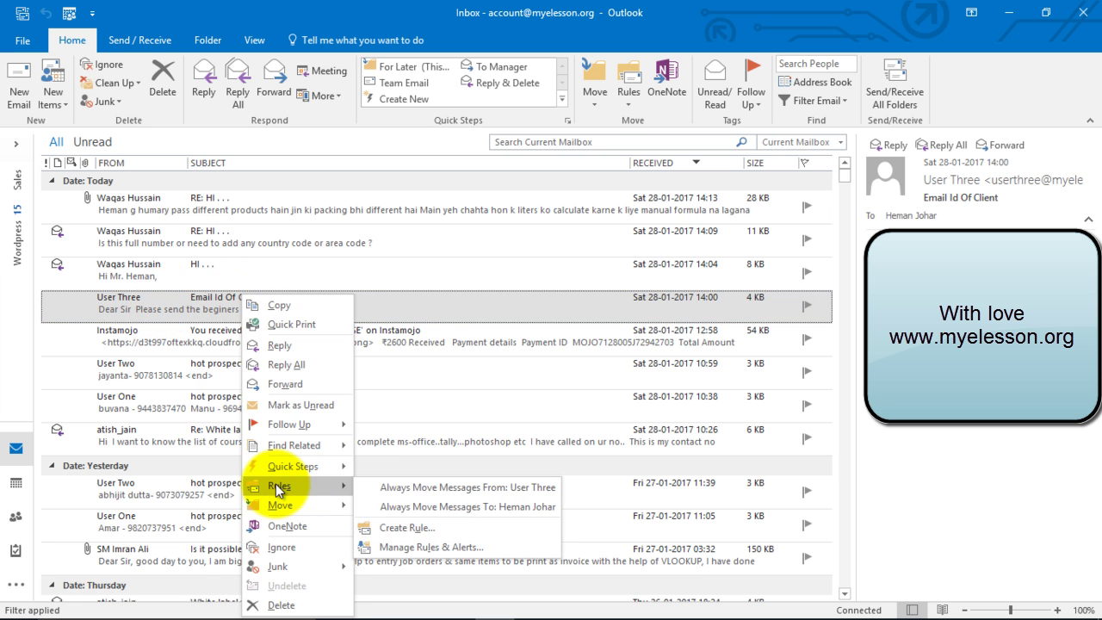
left_click(629, 105)
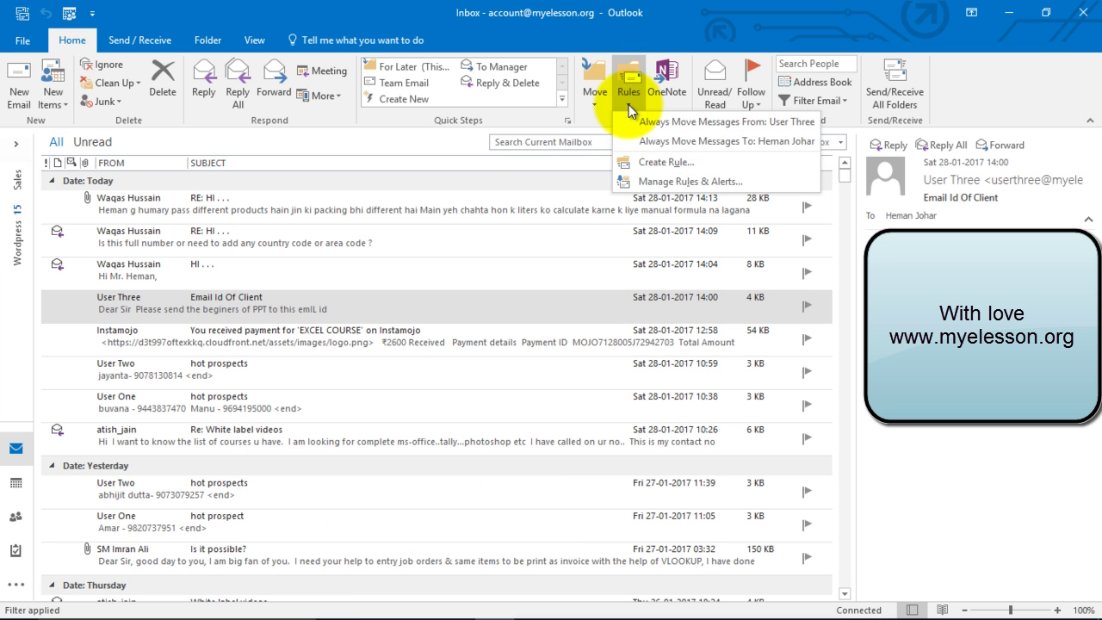
- Create a rule whose only condition is mail from User Three
left_click(653, 161)
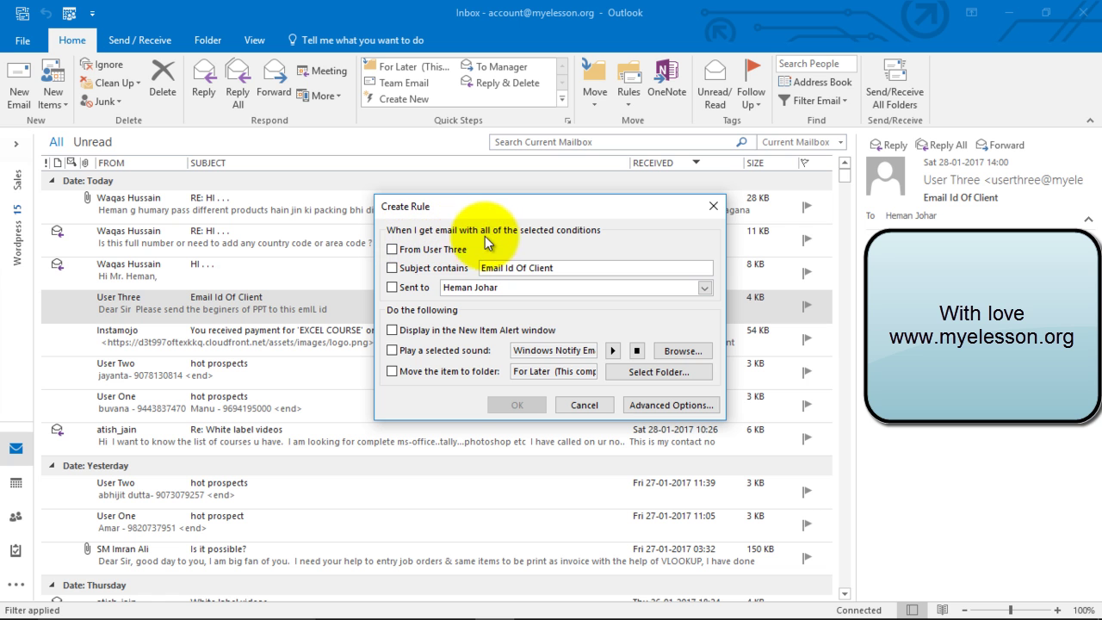
left_click(394, 251)
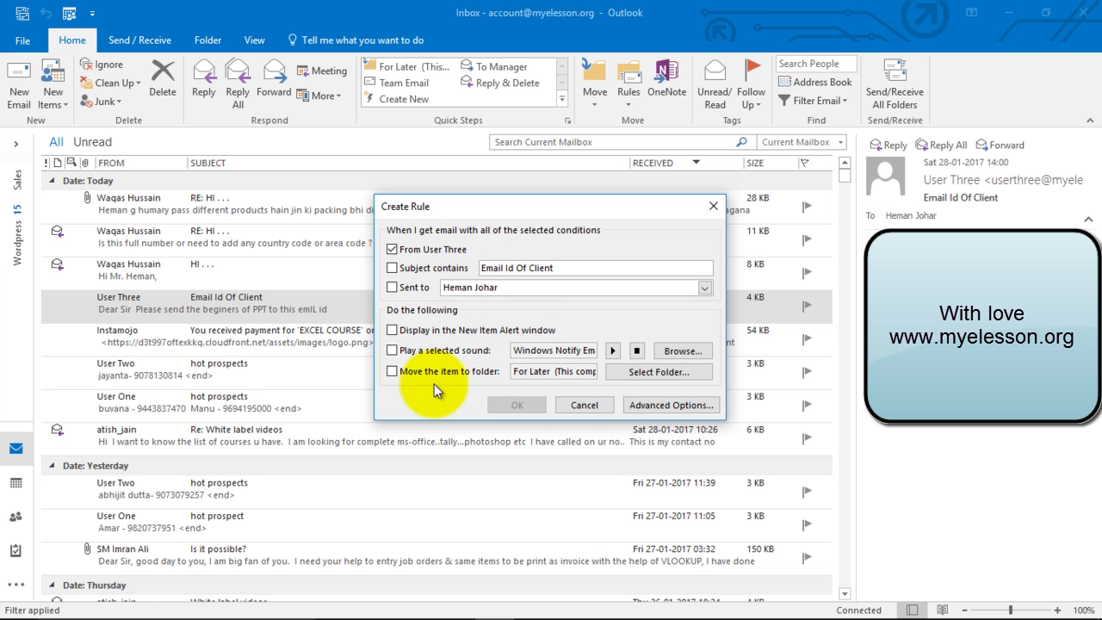
- Make a new 'User Three' folder under Inbox as the rule's move destination
left_click(656, 377)
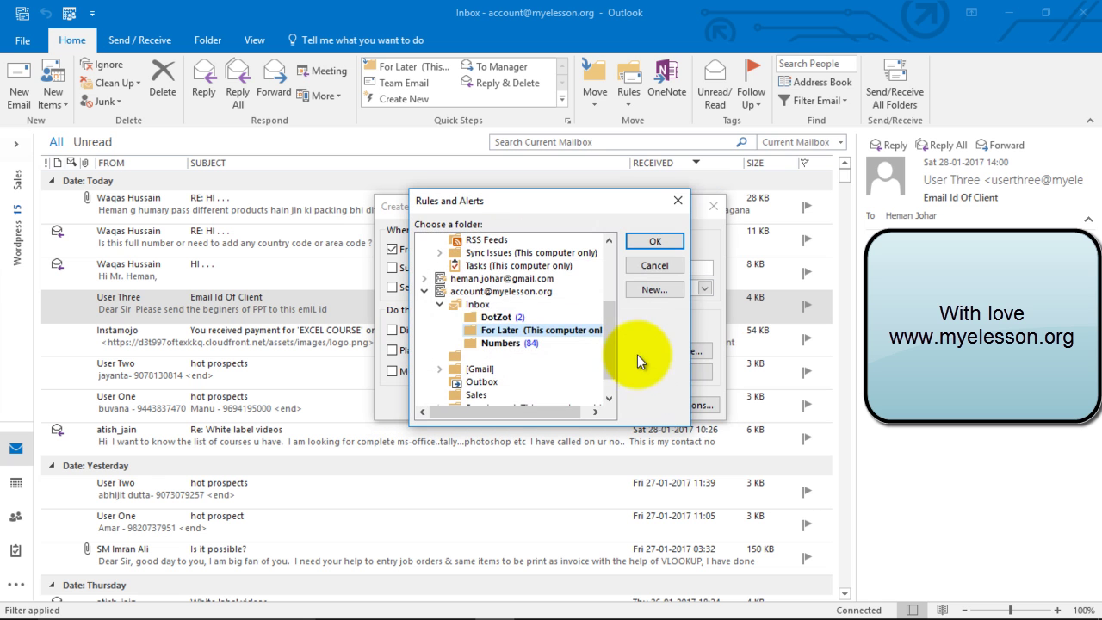
left_click(473, 305)
left_click(500, 318)
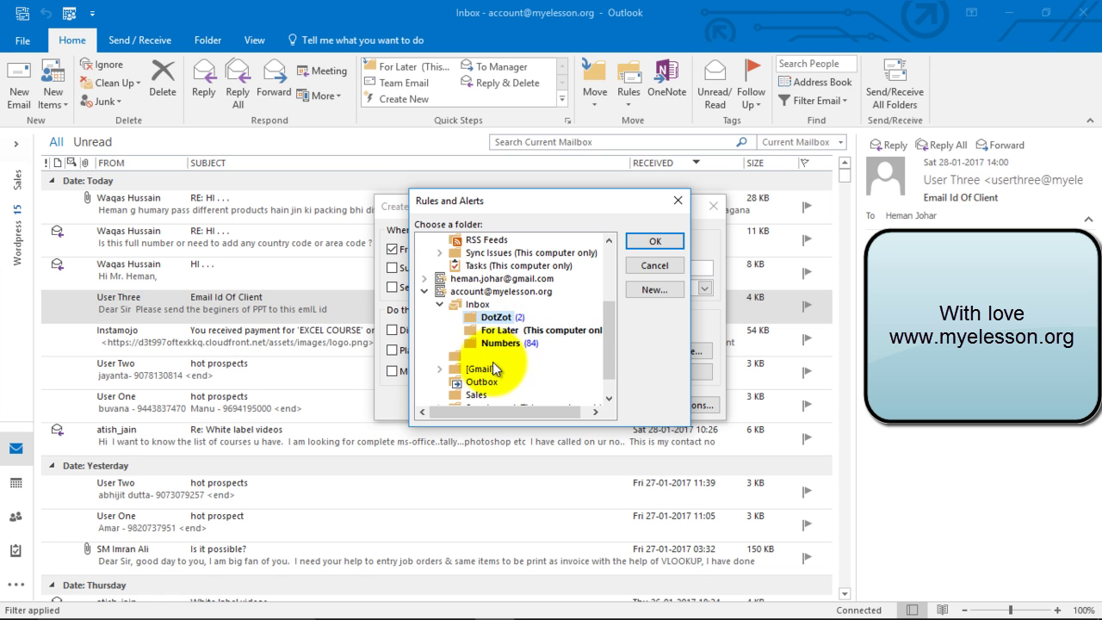
left_click(654, 291)
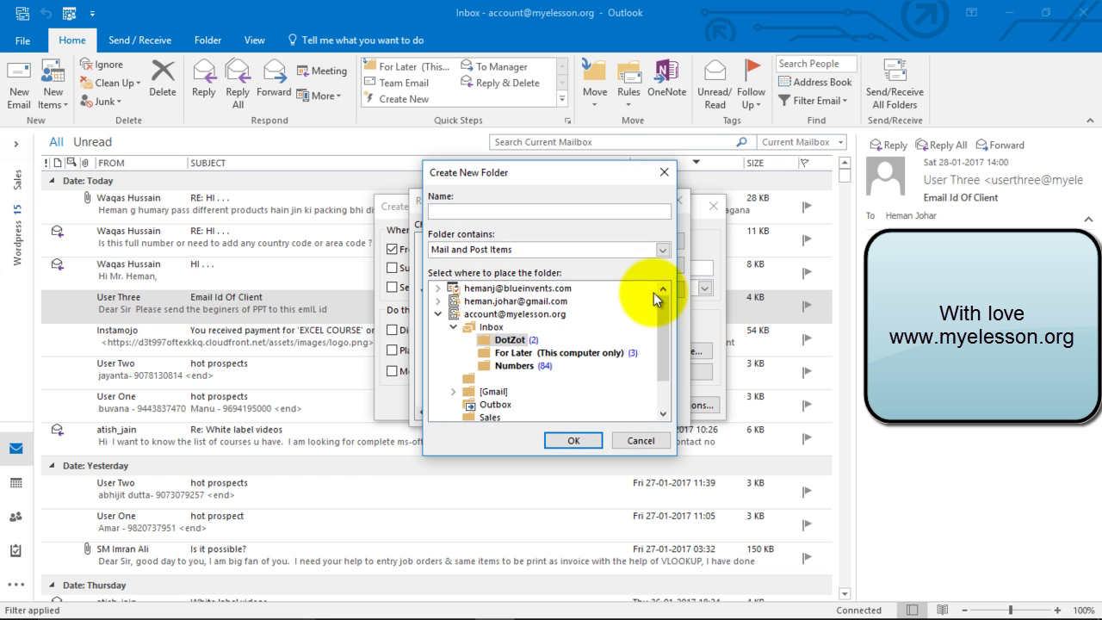
left_click(491, 328)
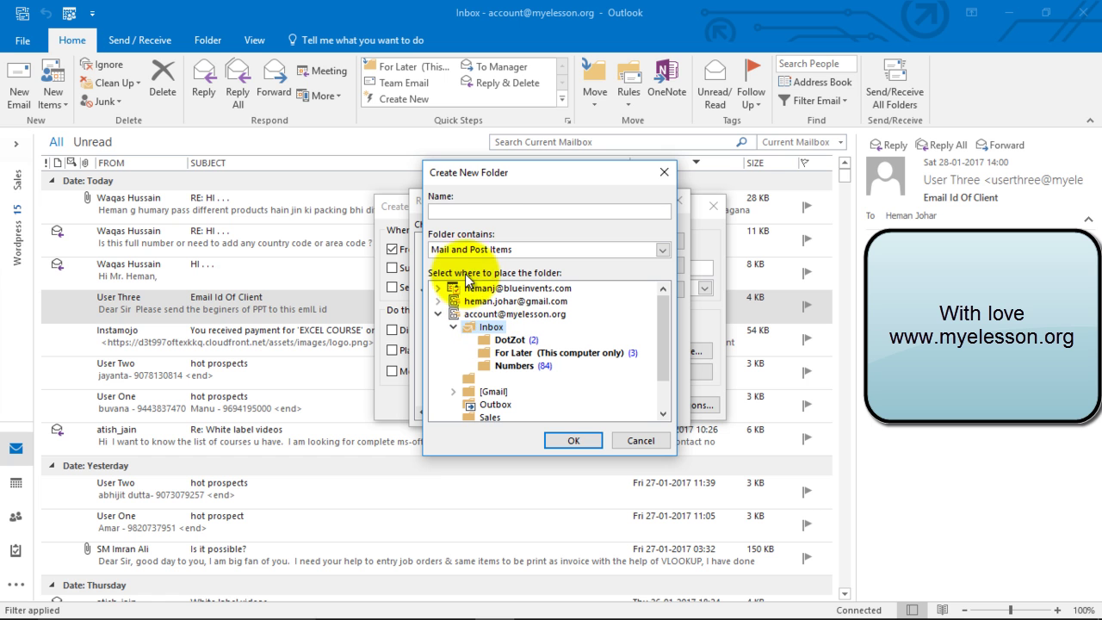
left_click(476, 213)
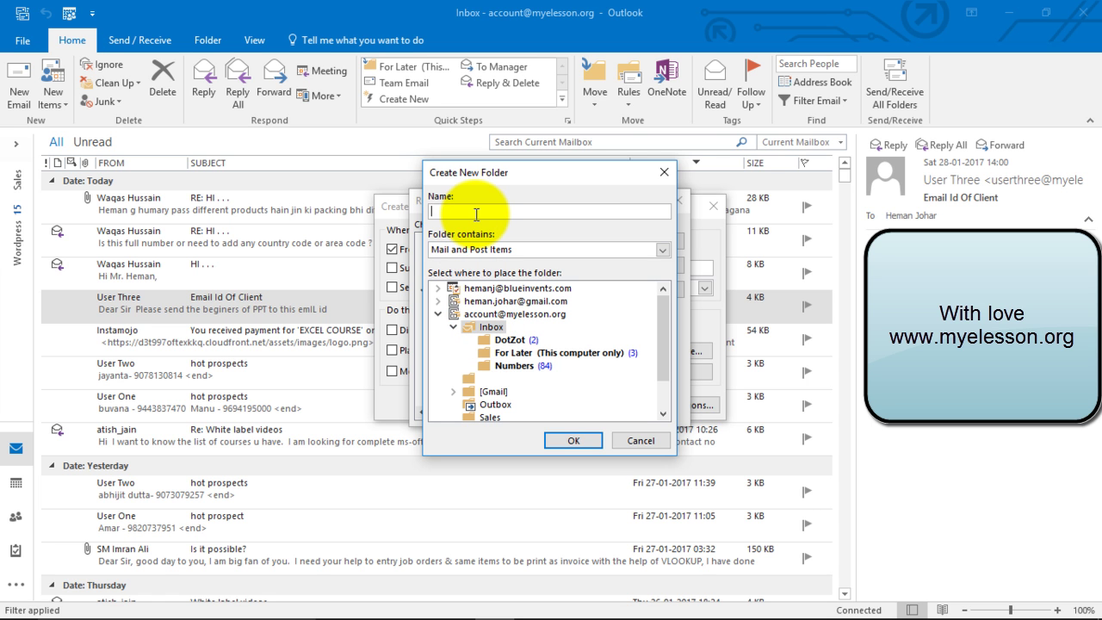
type("User Th")
type("ree")
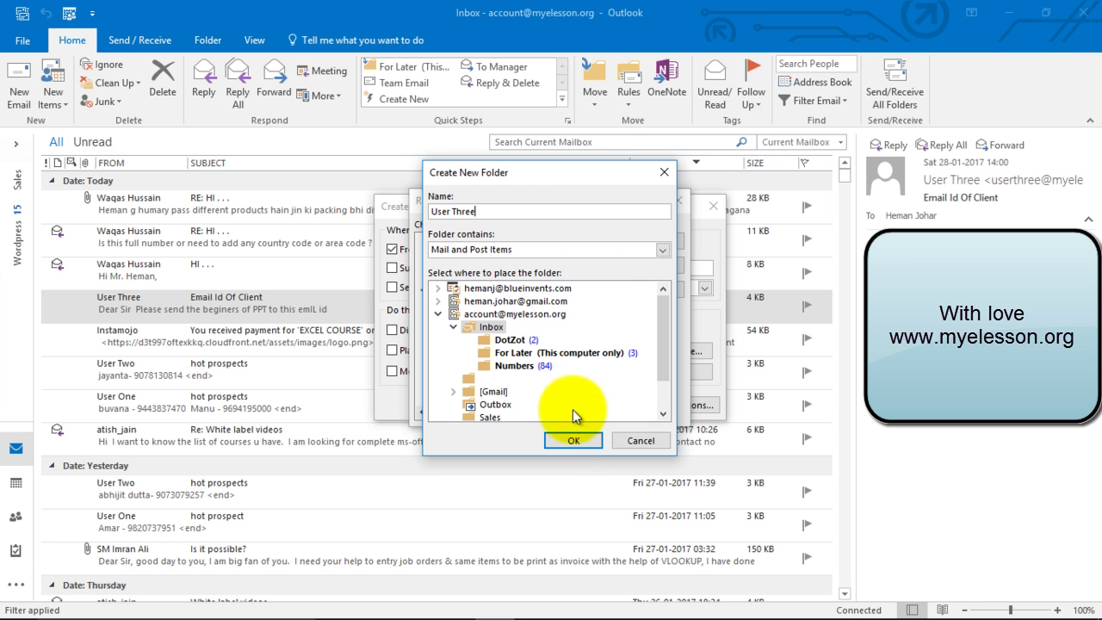
left_click(572, 439)
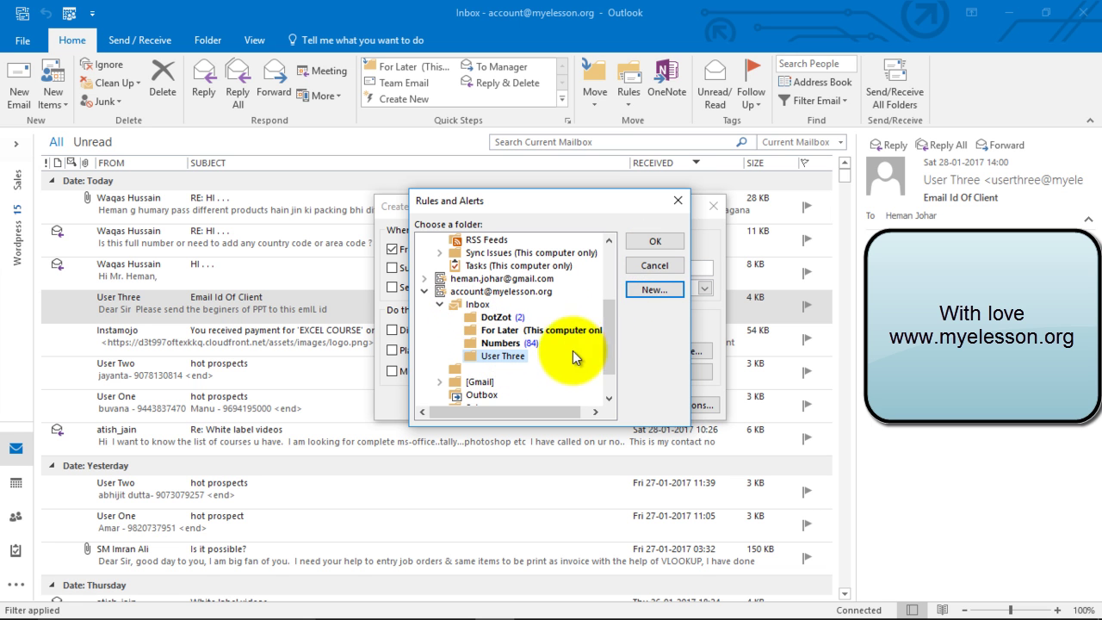
- Confirm the User Three folder and advance the Rules Wizard to Finish rule setup
left_click(660, 240)
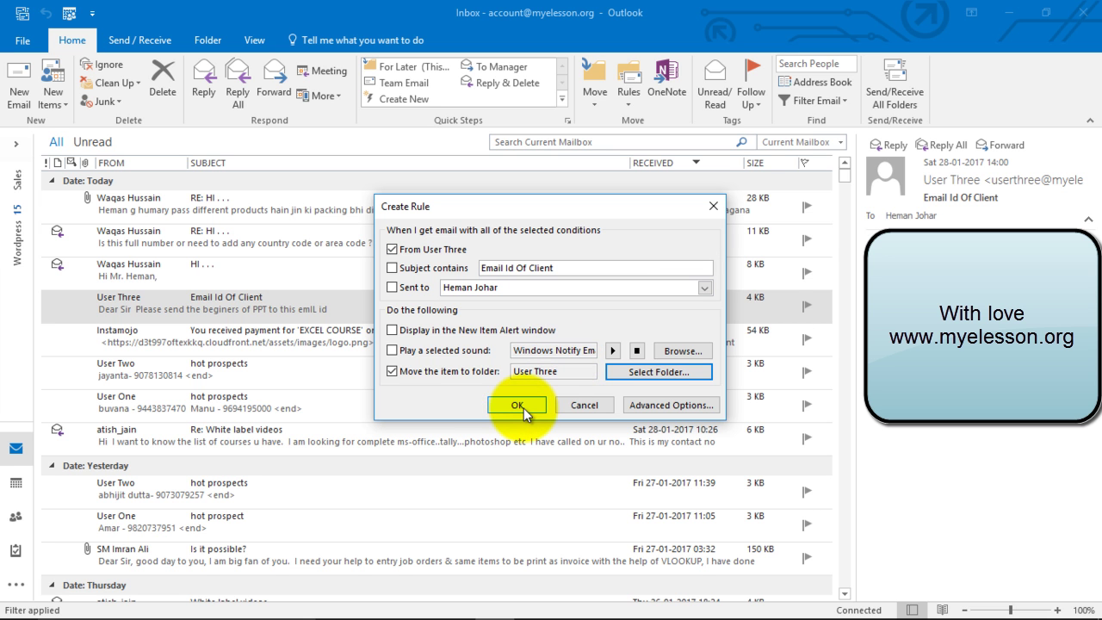
left_click(660, 405)
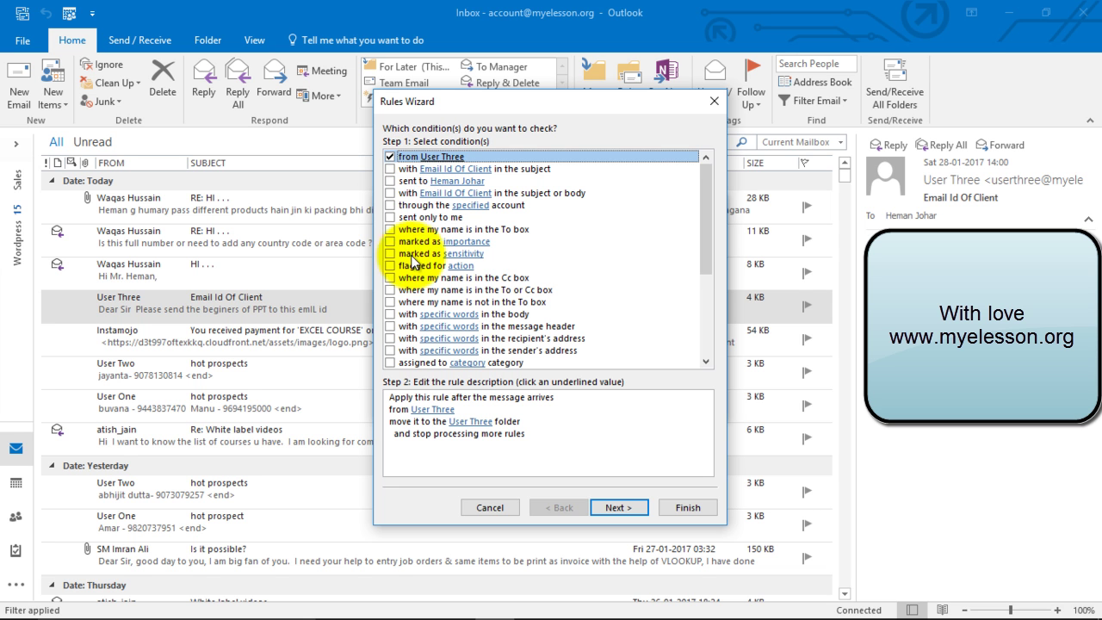
left_click(610, 507)
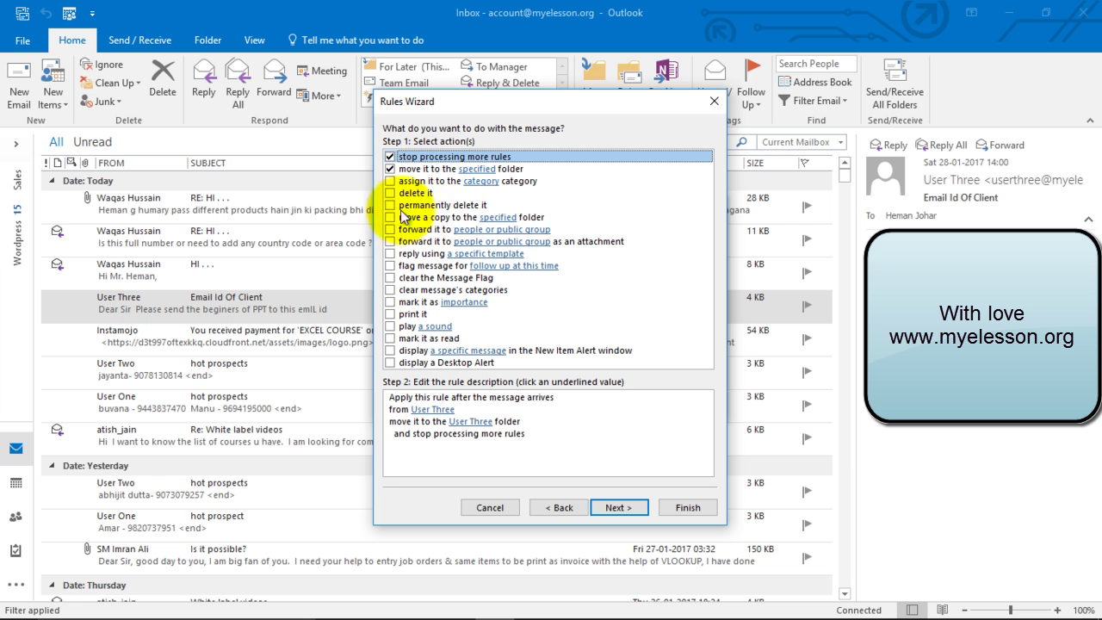
left_click(613, 510)
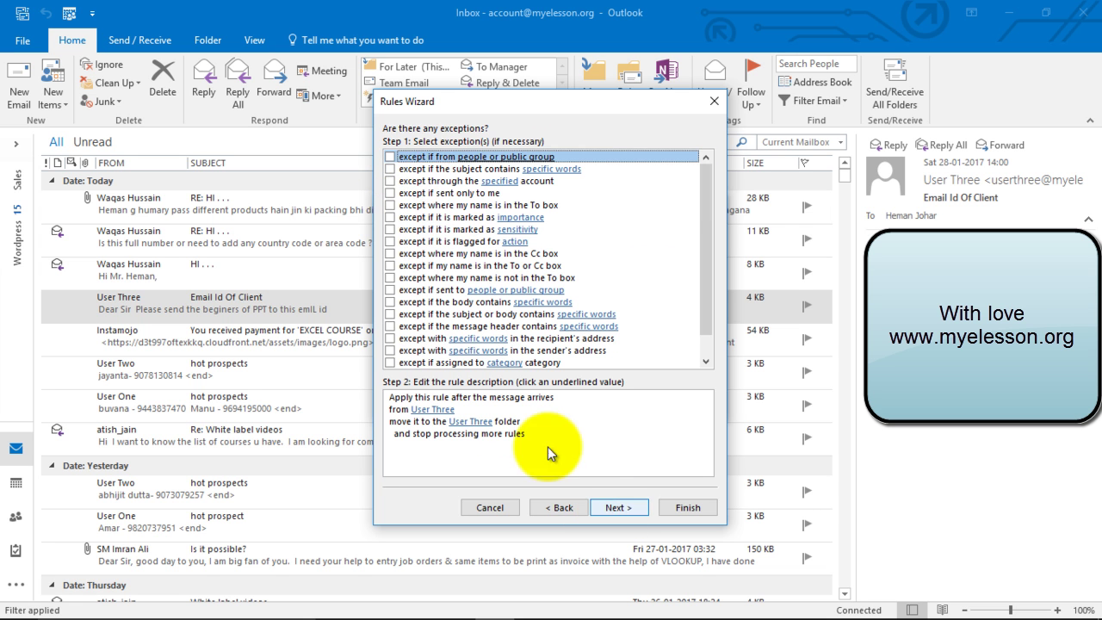
left_click(614, 508)
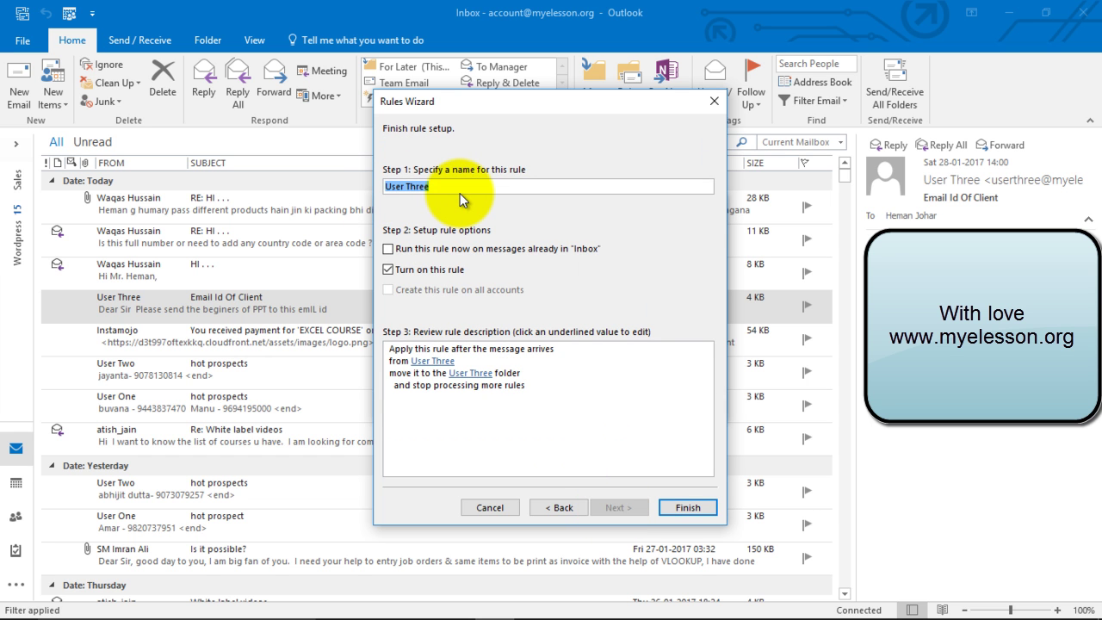